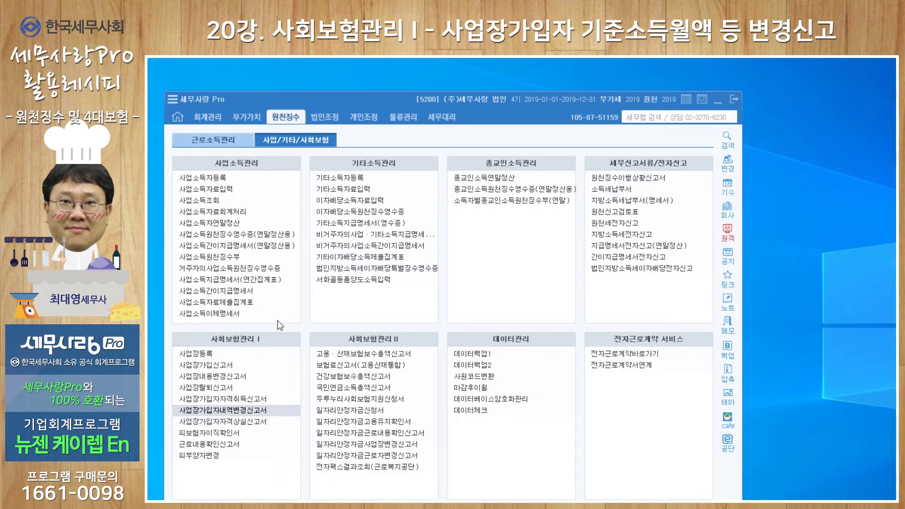
# - Open the 사업장가입자내역변경신고서 report and load the workplace (주)세무사랑
pyautogui.click(206, 411)
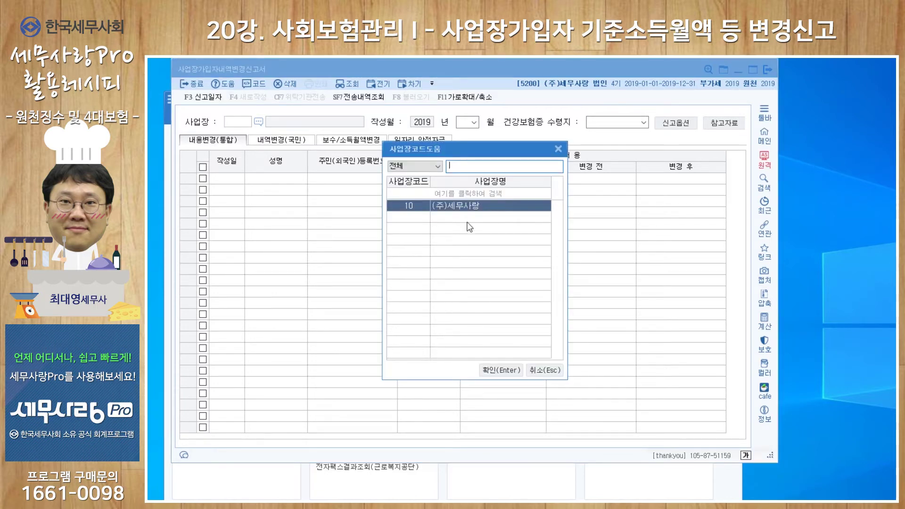
pyautogui.click(494, 368)
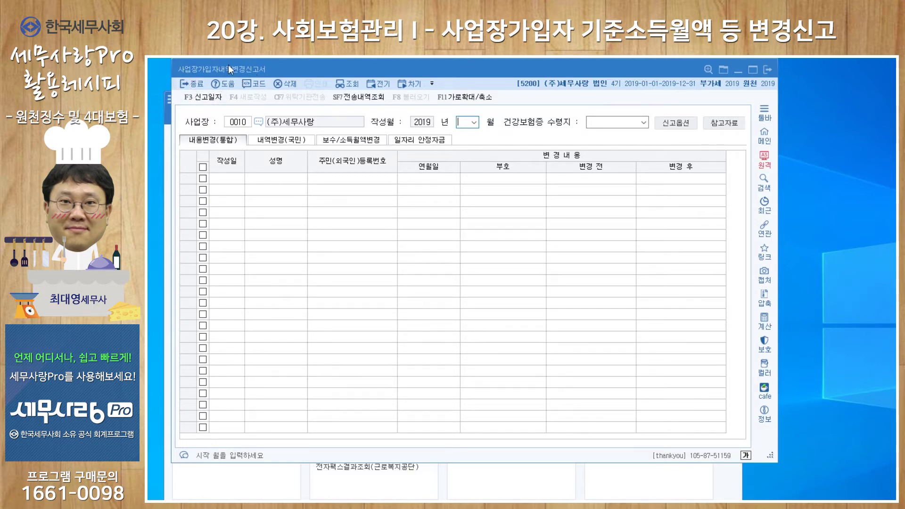
# - Look over the report's change forms and load the 보수/소득월액변경 entries for month 09 of 2019
pyautogui.click(265, 141)
pyautogui.click(370, 141)
pyautogui.click(415, 142)
pyautogui.click(302, 146)
pyautogui.click(225, 141)
pyautogui.click(354, 141)
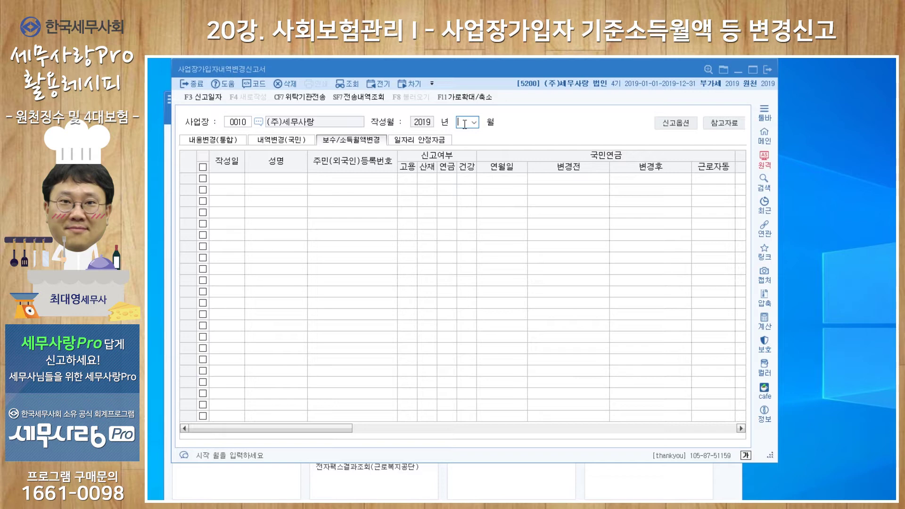
pyautogui.write('9')
pyautogui.press('Return')
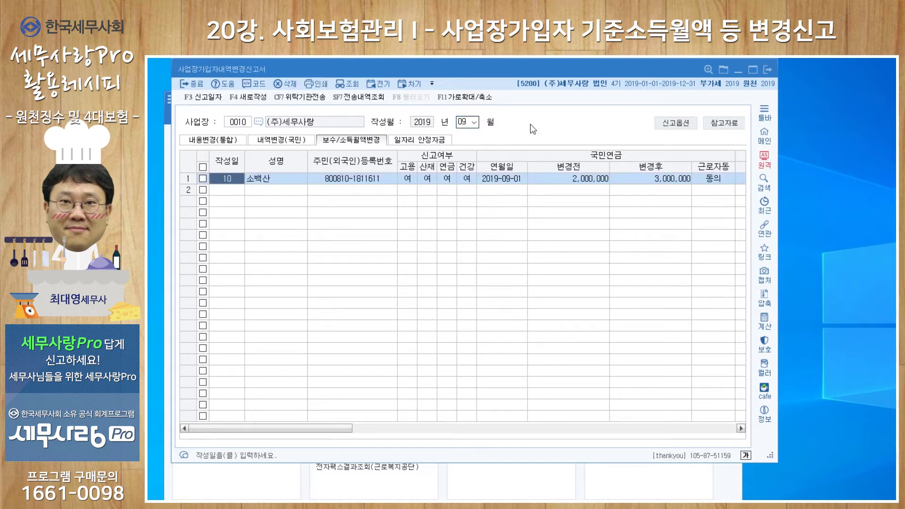
# - Check the 신고옵션 settings with all three change reports included, and view the 참고자료 on 4대보험 enrolment
pyautogui.moveTo(462, 458); pyautogui.dragTo(463, 476)
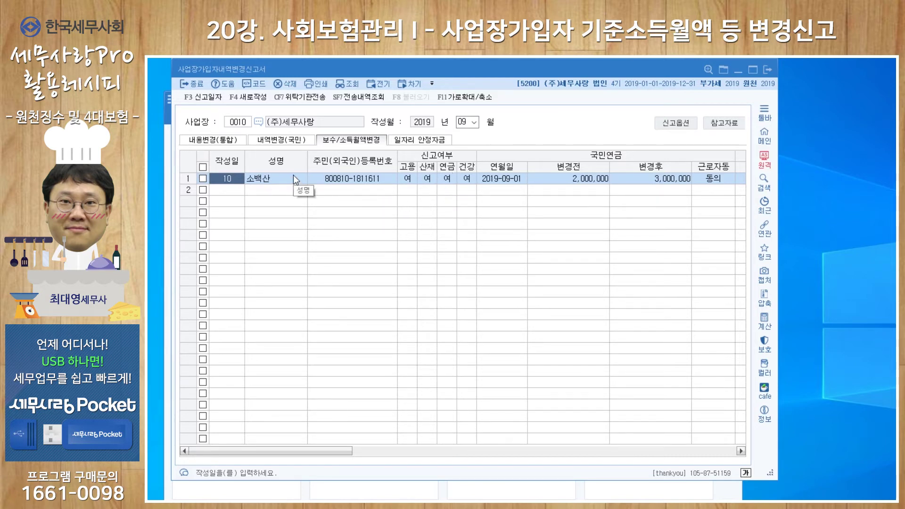
pyautogui.click(665, 124)
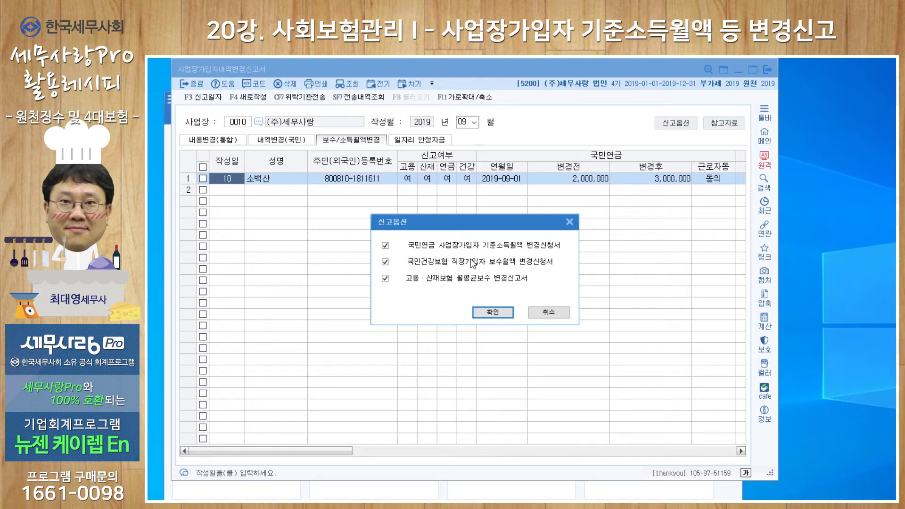
pyautogui.click(495, 312)
pyautogui.click(725, 123)
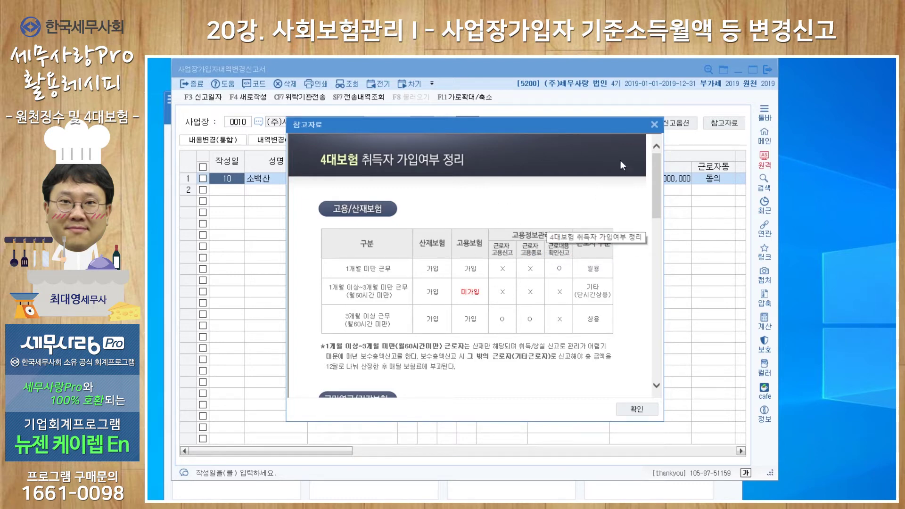
pyautogui.click(655, 126)
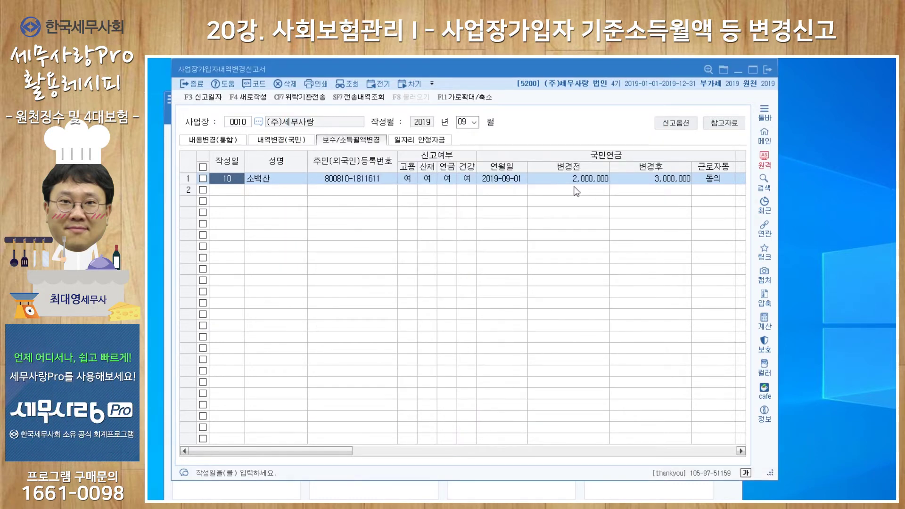
# - View the employee code list for the first row's name and inspect its 국민연금 변경전 and 변경후 amounts
pyautogui.click(273, 179)
pyautogui.doubleClick(273, 182)
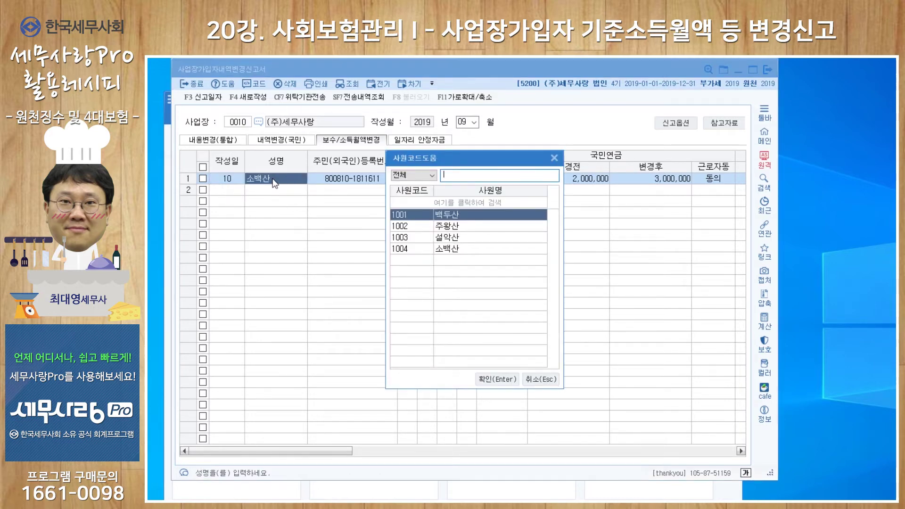
pyautogui.click(554, 158)
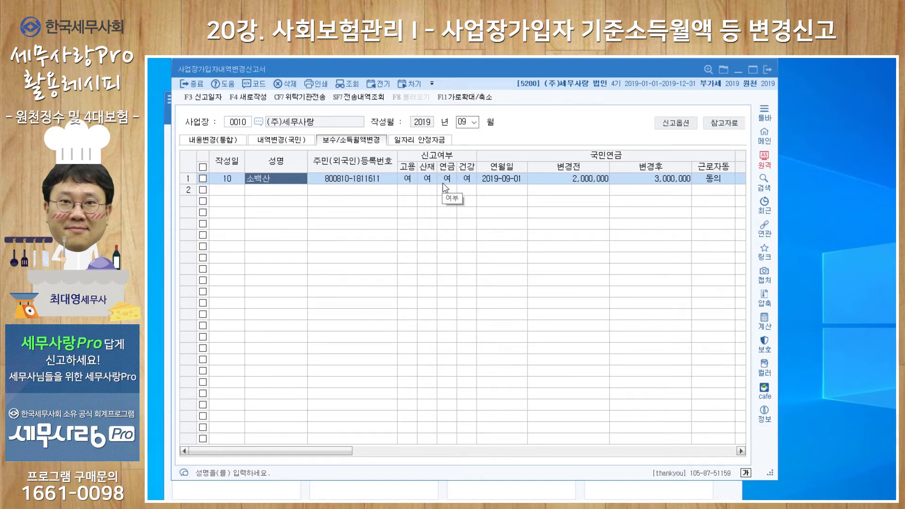
pyautogui.click(579, 184)
pyautogui.click(672, 183)
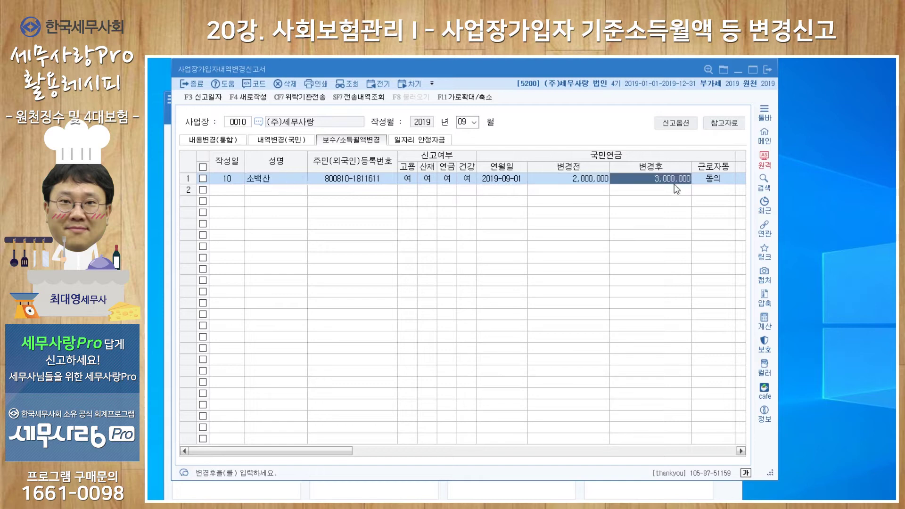
pyautogui.click(583, 181)
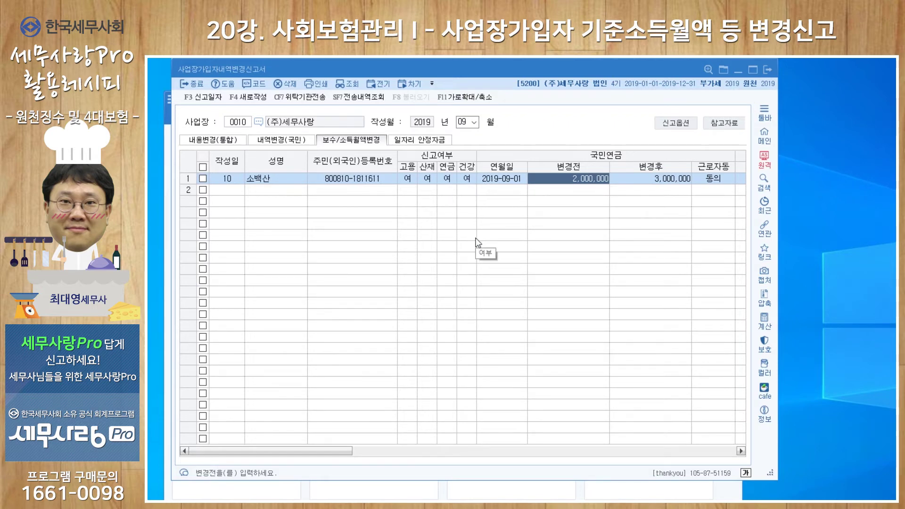
# - Set the worker consent (근로자동의) for the first row's 국민연금 change to 동의
pyautogui.moveTo(335, 450); pyautogui.dragTo(422, 451)
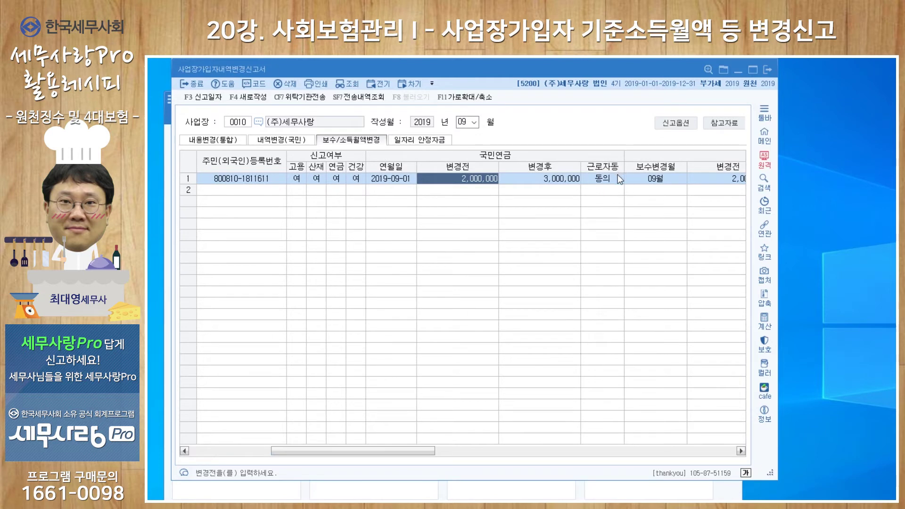
pyautogui.click(598, 178)
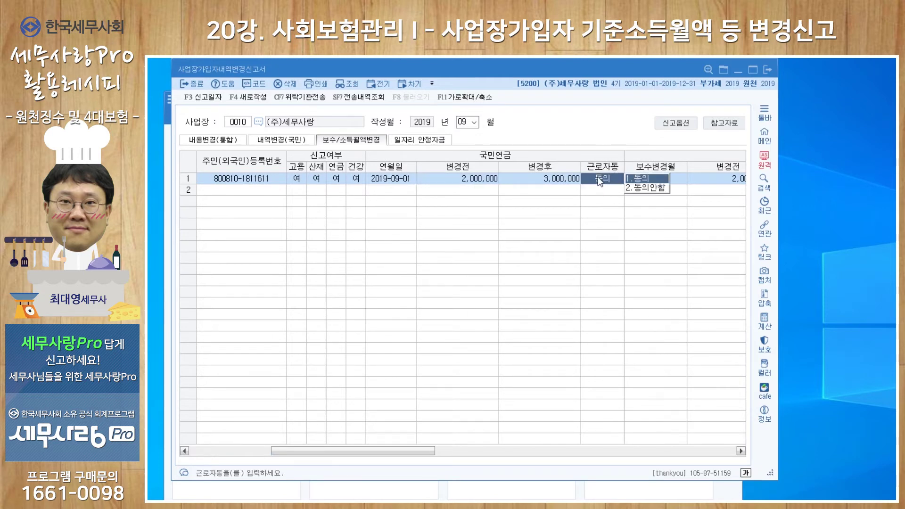
pyautogui.click(633, 180)
pyautogui.click(512, 177)
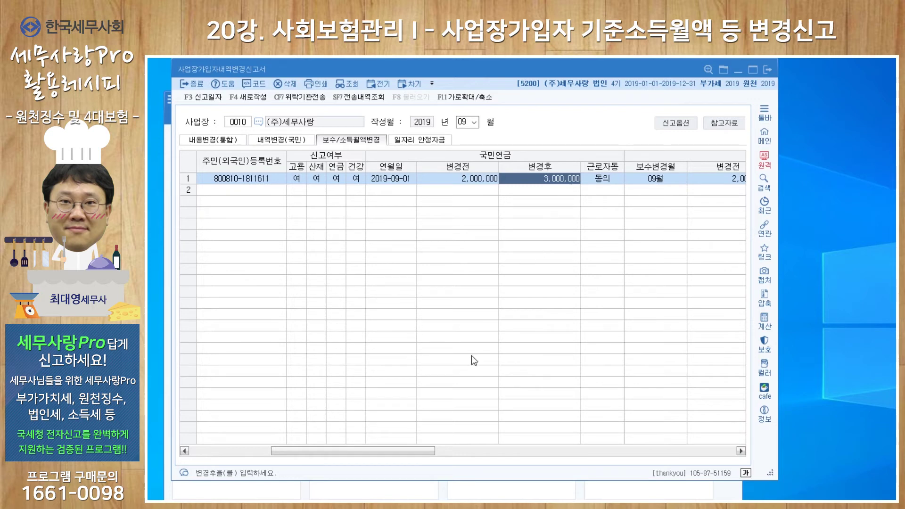
# - Examine the first row's 국민연금, 건강보험 and 고용/산재보험 entries, including the change month, amounts and 변경 사유
pyautogui.moveTo(413, 446); pyautogui.dragTo(381, 443)
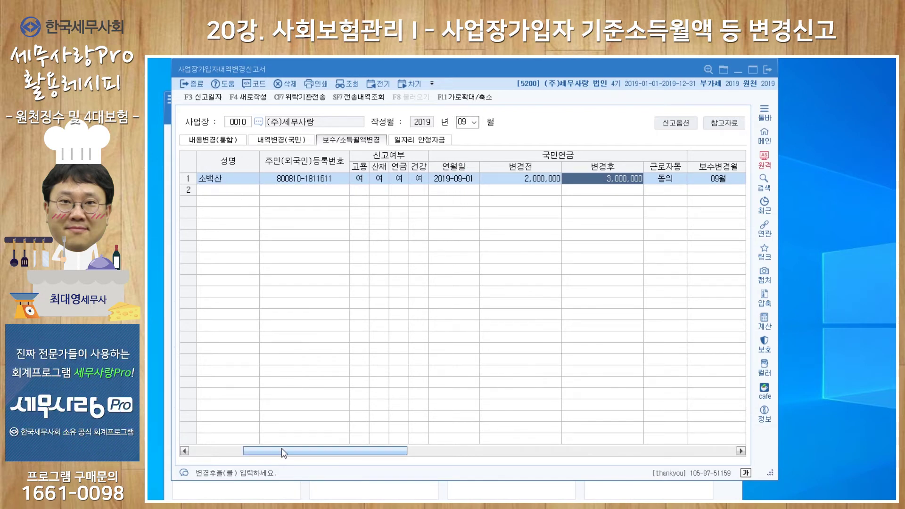
pyautogui.moveTo(281, 448); pyautogui.dragTo(231, 441)
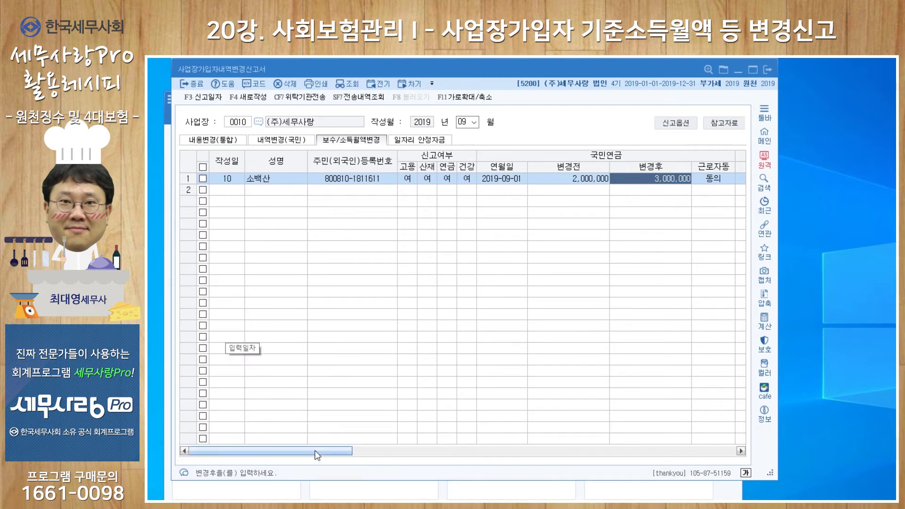
pyautogui.moveTo(324, 454); pyautogui.dragTo(381, 461)
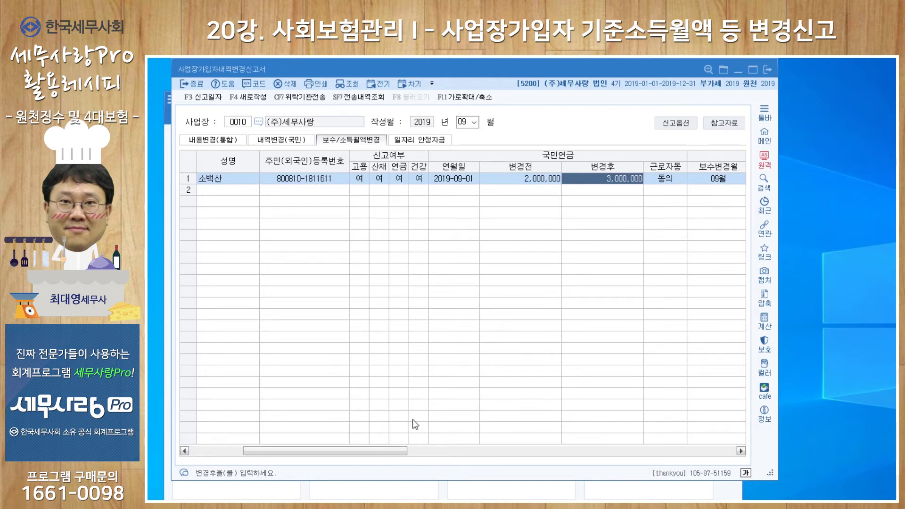
pyautogui.moveTo(398, 450); pyautogui.dragTo(591, 462)
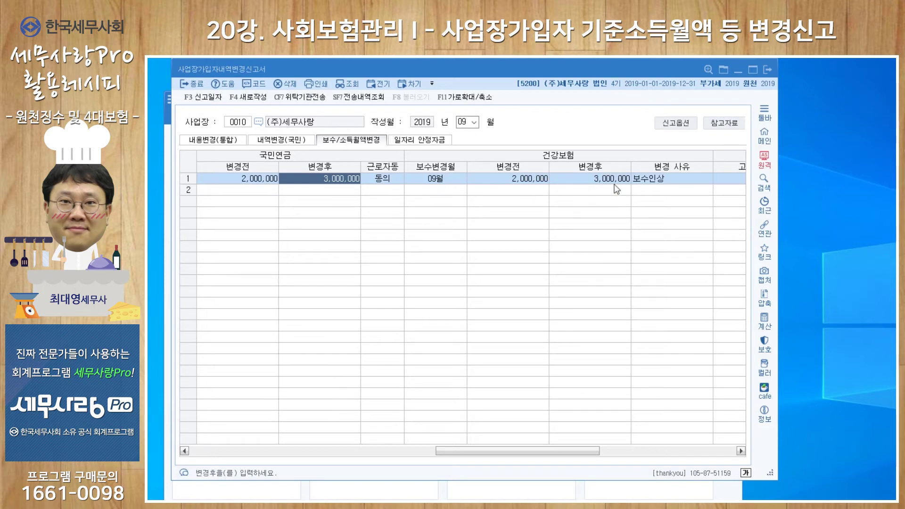
pyautogui.click(661, 179)
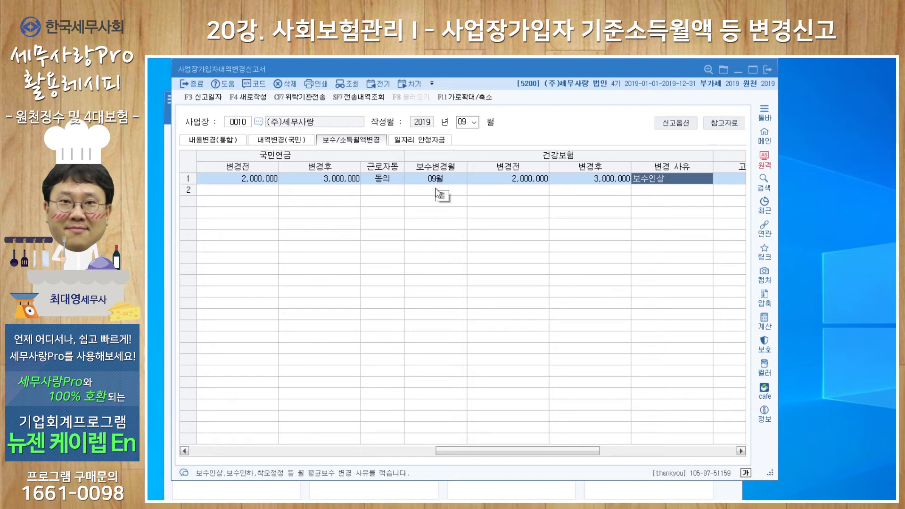
pyautogui.moveTo(501, 453); pyautogui.dragTo(677, 449)
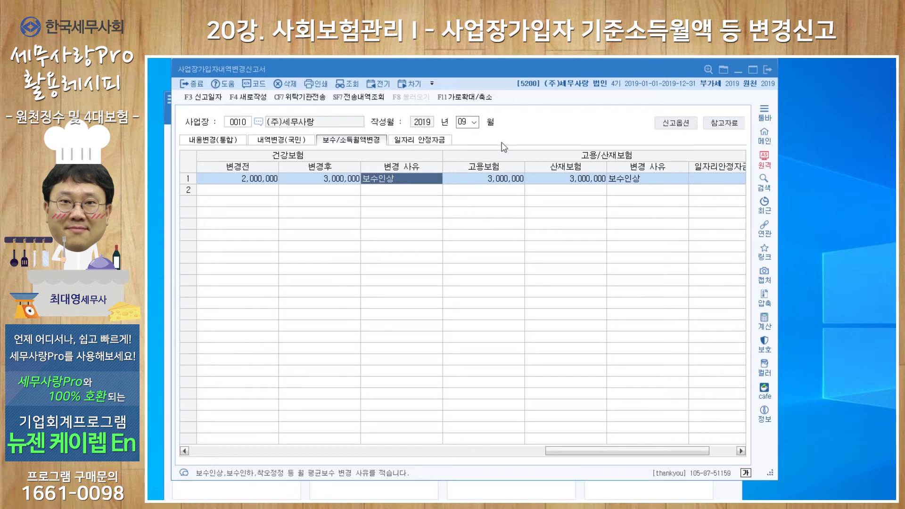
pyautogui.moveTo(577, 451); pyautogui.dragTo(439, 451)
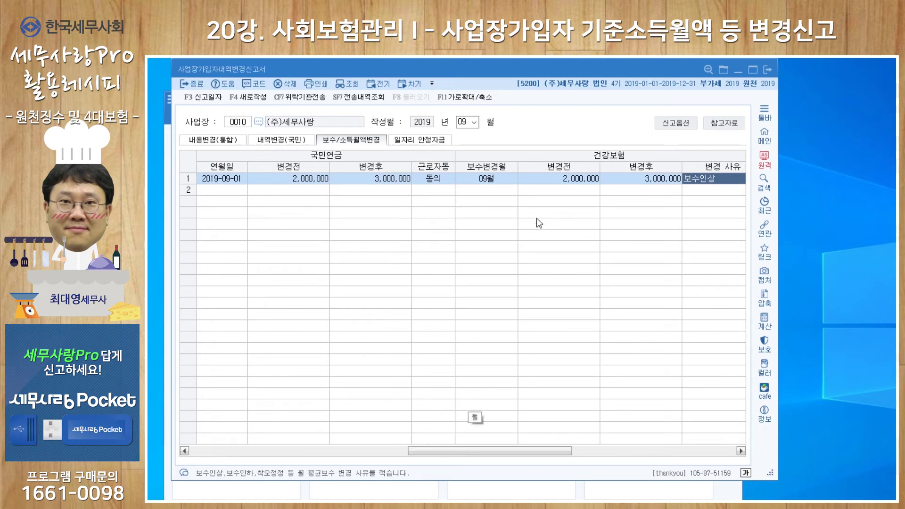
pyautogui.moveTo(493, 452); pyautogui.dragTo(440, 450)
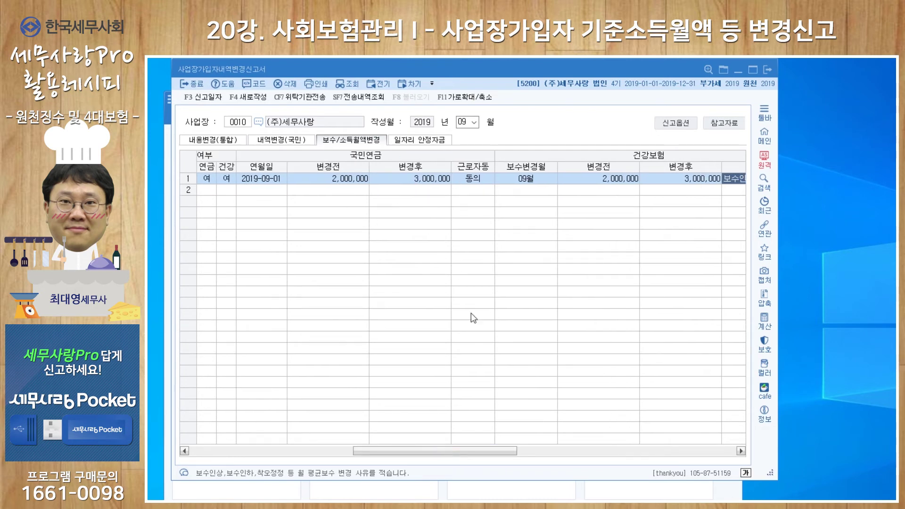
pyautogui.moveTo(494, 450); pyautogui.dragTo(576, 450)
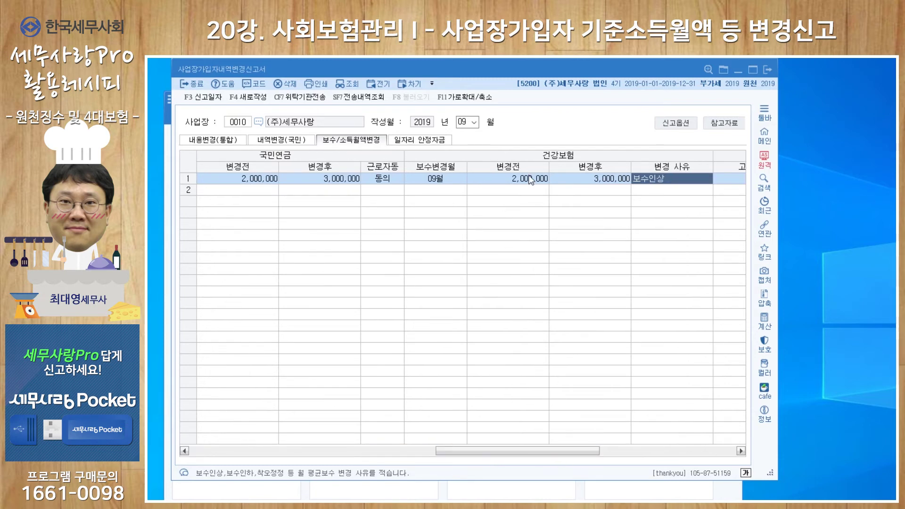
pyautogui.moveTo(560, 451); pyautogui.dragTo(673, 460)
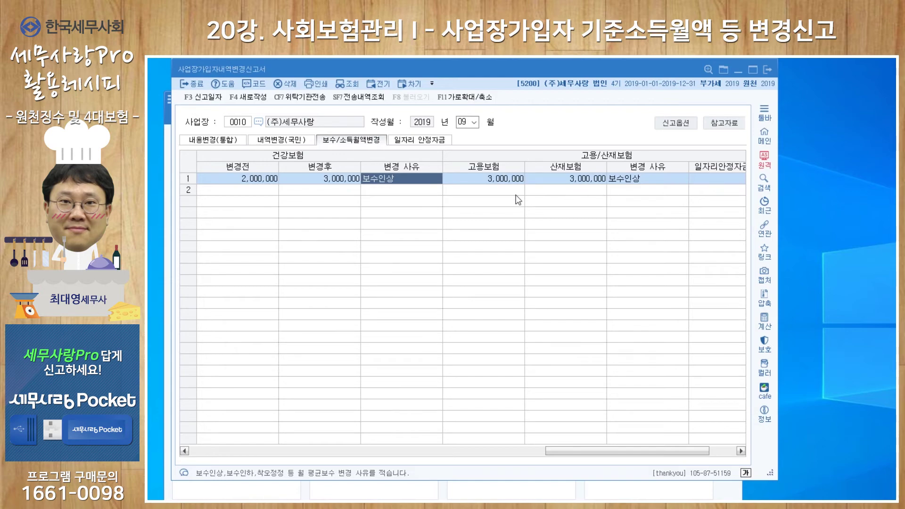
# - Preview the printed income change report across its full width, including all insurance sections, and close the preview
pyautogui.click(320, 84)
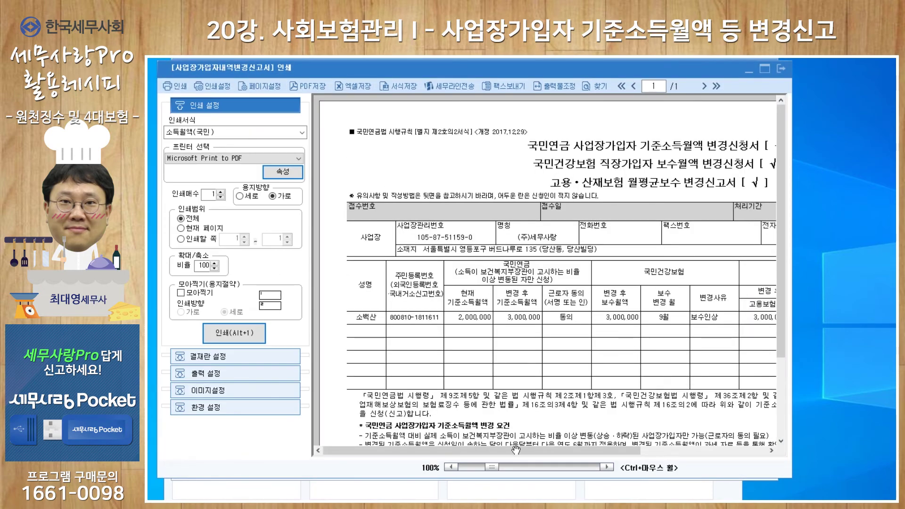
pyautogui.moveTo(519, 451); pyautogui.dragTo(623, 456)
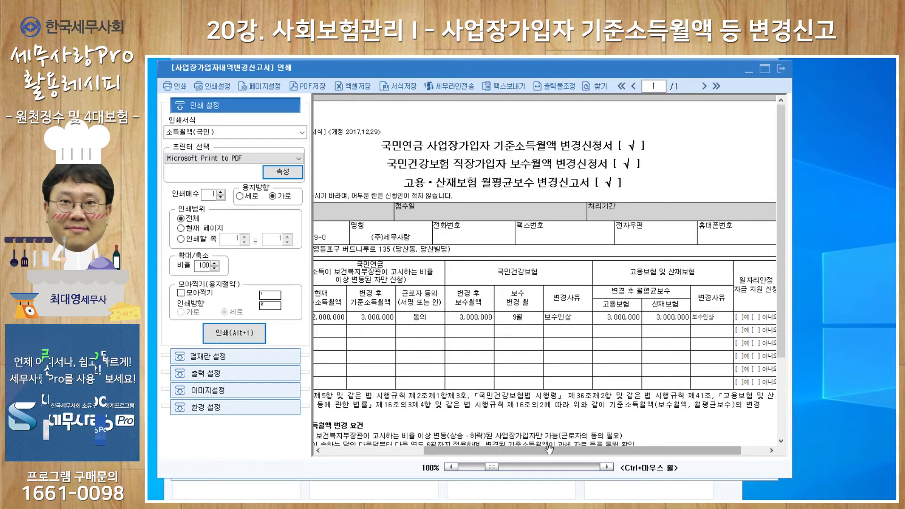
pyautogui.moveTo(549, 454); pyautogui.dragTo(450, 441)
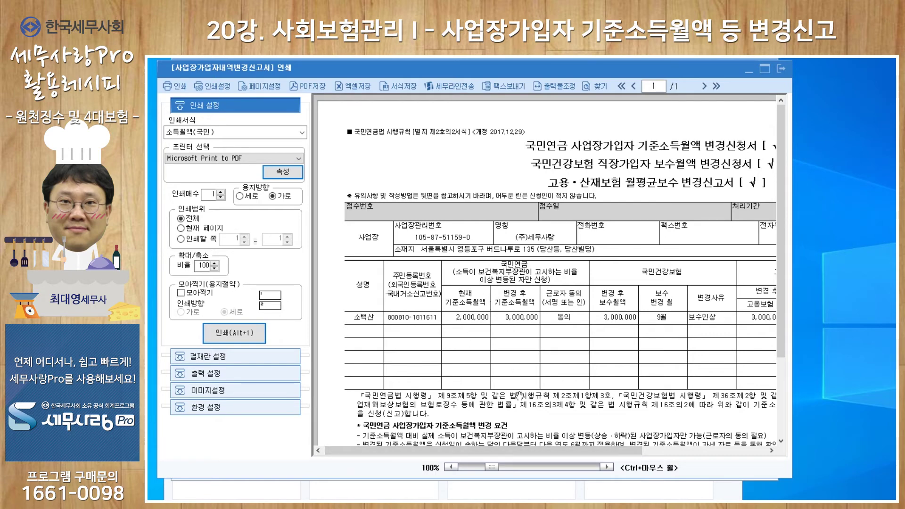
pyautogui.moveTo(527, 450); pyautogui.dragTo(660, 460)
pyautogui.click(781, 71)
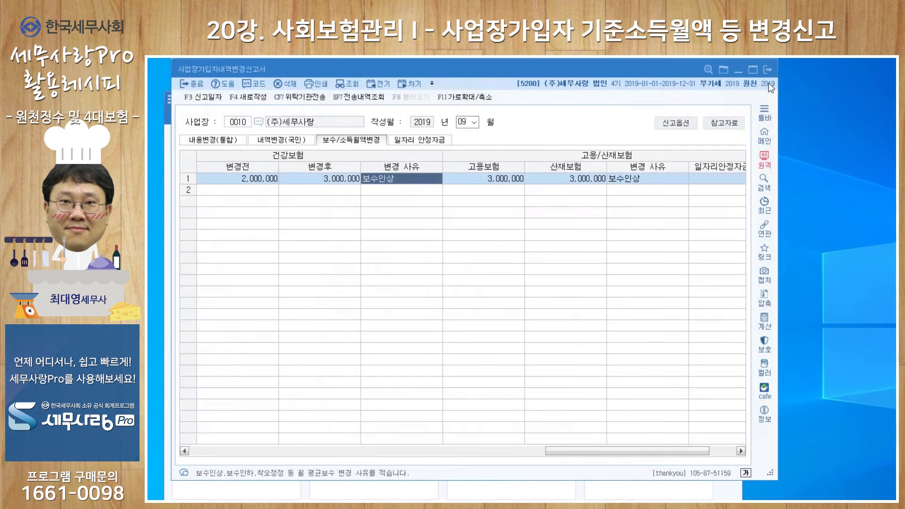
# - Check the available 변경 사유 choices for 고용/산재보험 and review the row's 국민연금 and 건강보험 columns again
pyautogui.moveTo(616, 450); pyautogui.dragTo(655, 452)
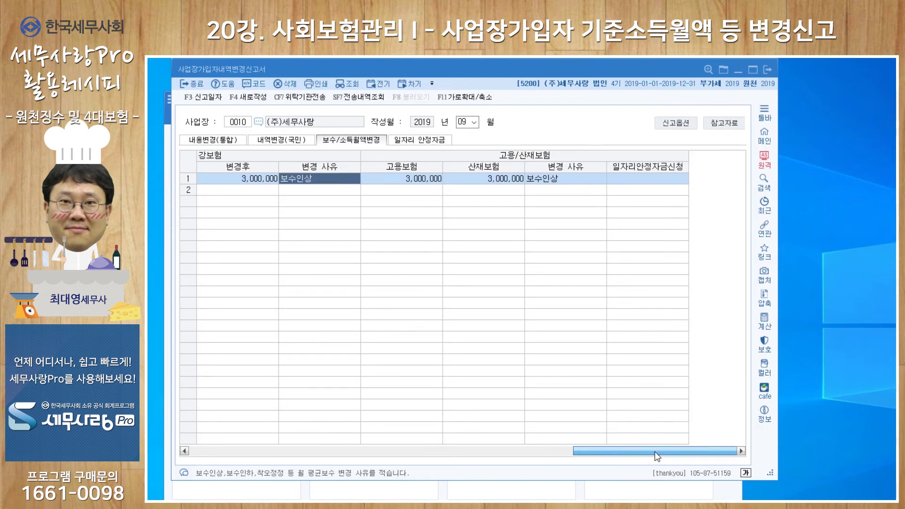
pyautogui.click(548, 179)
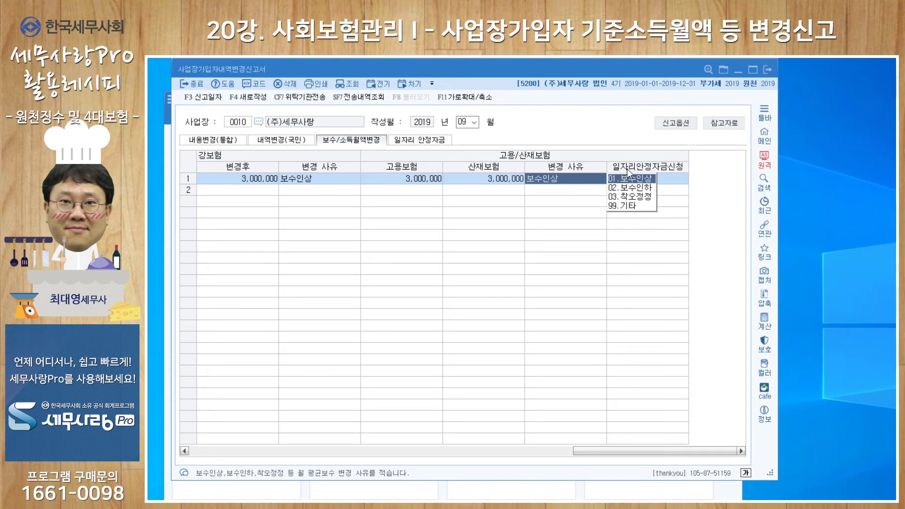
pyautogui.click(519, 180)
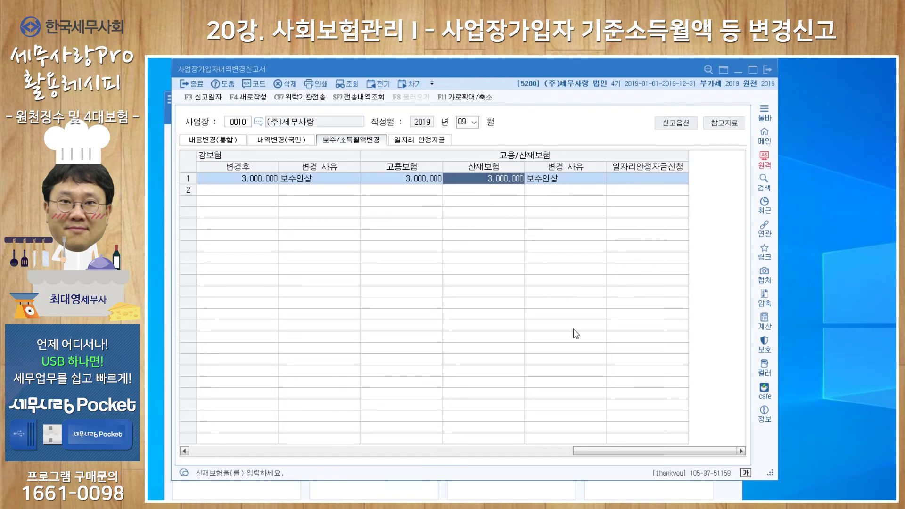
pyautogui.moveTo(581, 449); pyautogui.dragTo(207, 424)
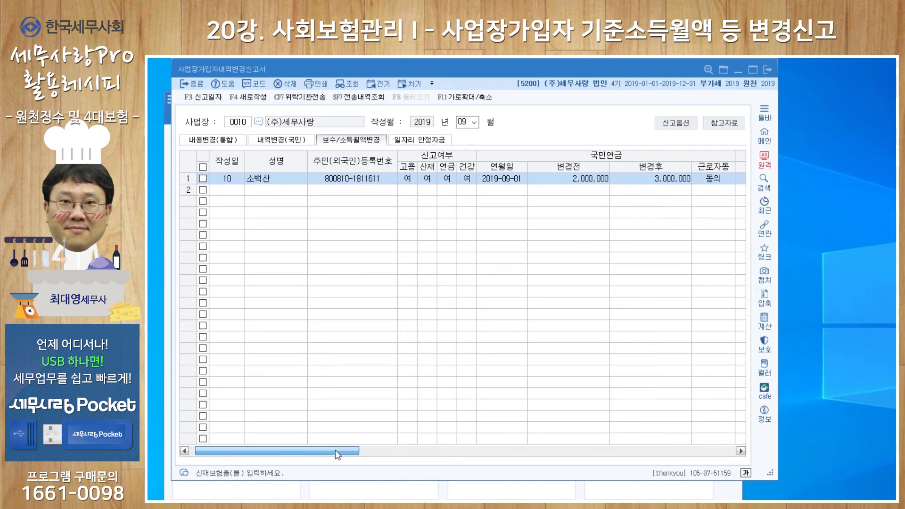
pyautogui.moveTo(329, 450); pyautogui.dragTo(439, 451)
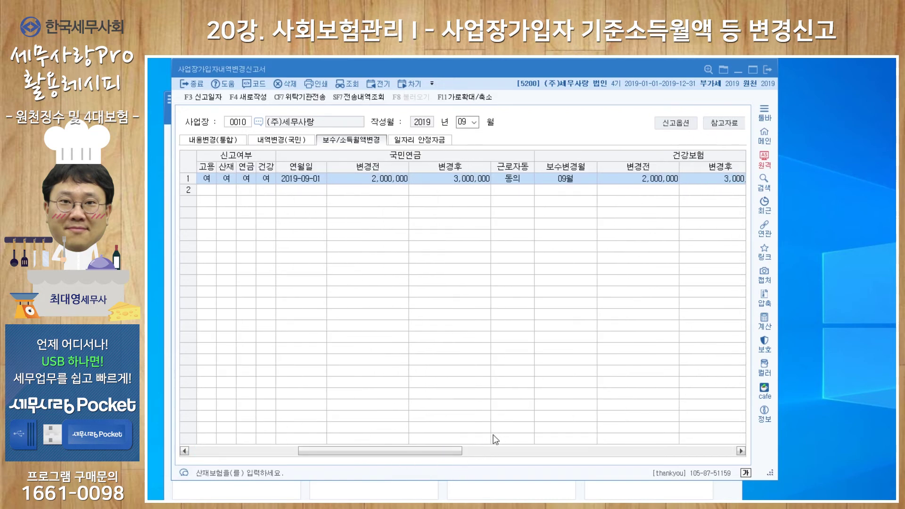
pyautogui.moveTo(453, 451); pyautogui.dragTo(563, 452)
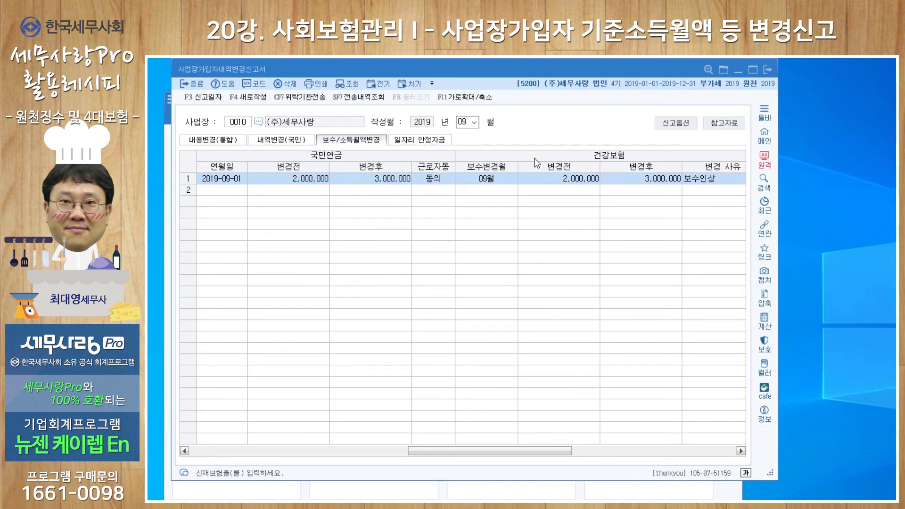
# - Review the first row's 신고여부, 국민연금 and 건강보험 columns in the 보수/소득월액변경 table
pyautogui.moveTo(502, 450); pyautogui.dragTo(448, 451)
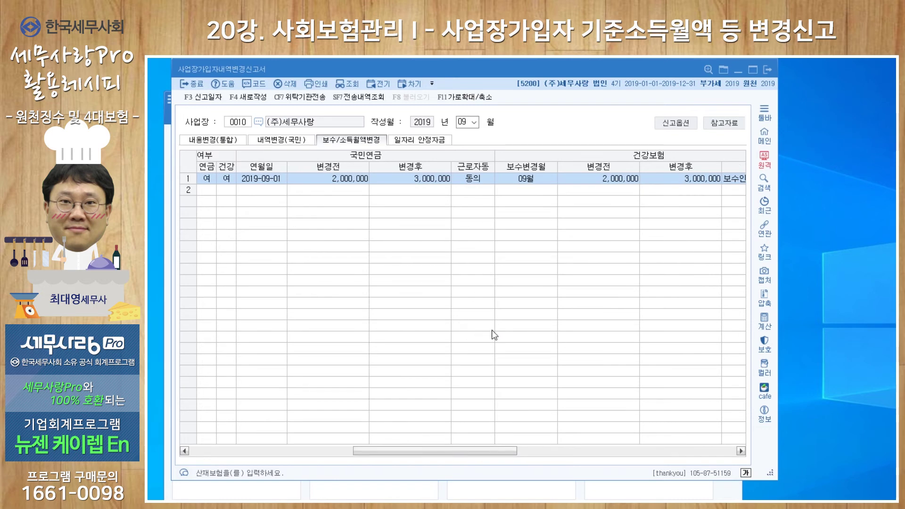
pyautogui.moveTo(438, 454); pyautogui.dragTo(411, 454)
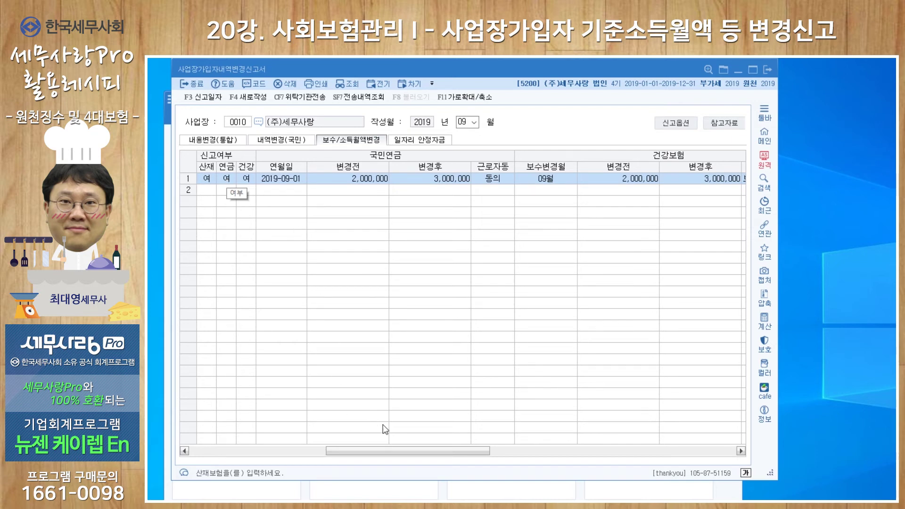
pyautogui.moveTo(449, 450); pyautogui.dragTo(556, 449)
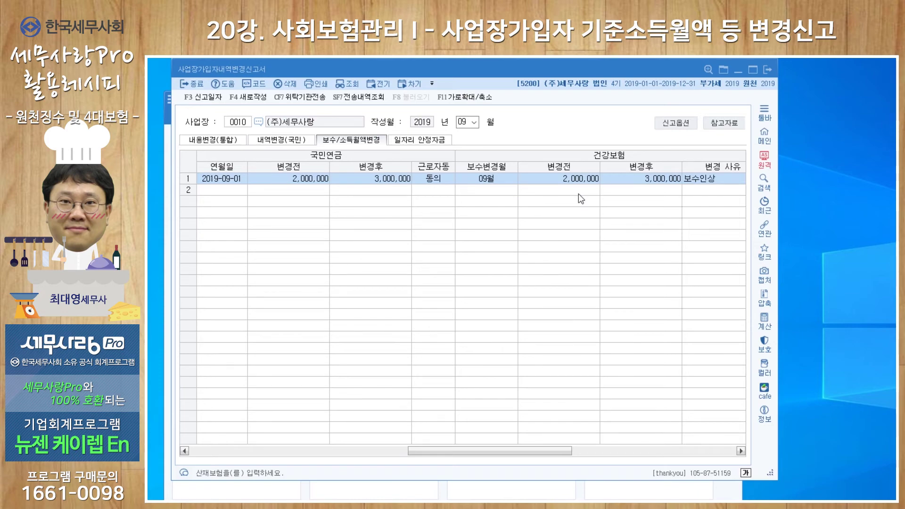
# - Open the employee registration (사원등록) and display the basic details of the last employee in the list
pyautogui.click(401, 494)
pyautogui.click(208, 135)
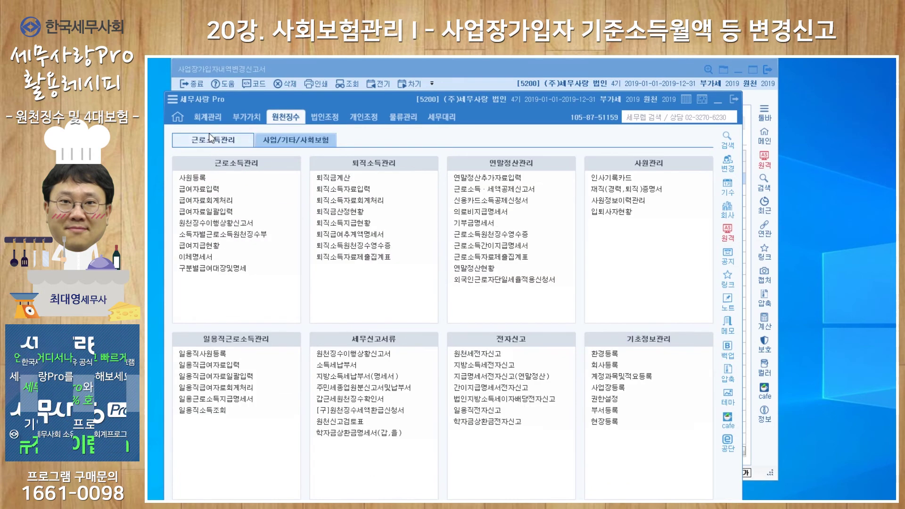
pyautogui.click(204, 189)
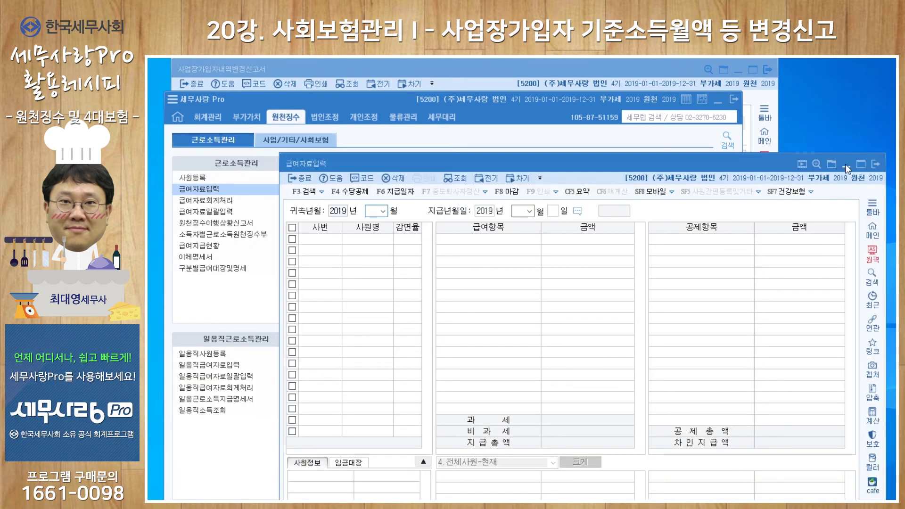
pyautogui.click(874, 165)
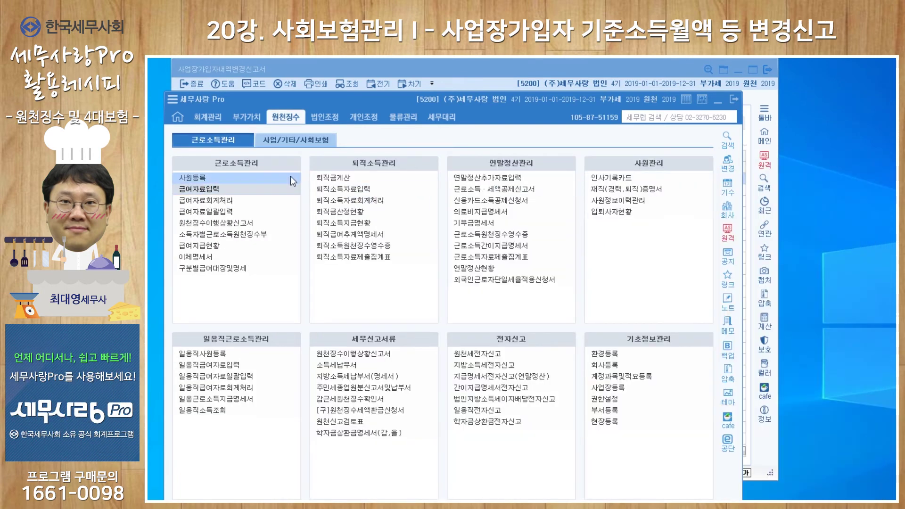
pyautogui.click(204, 178)
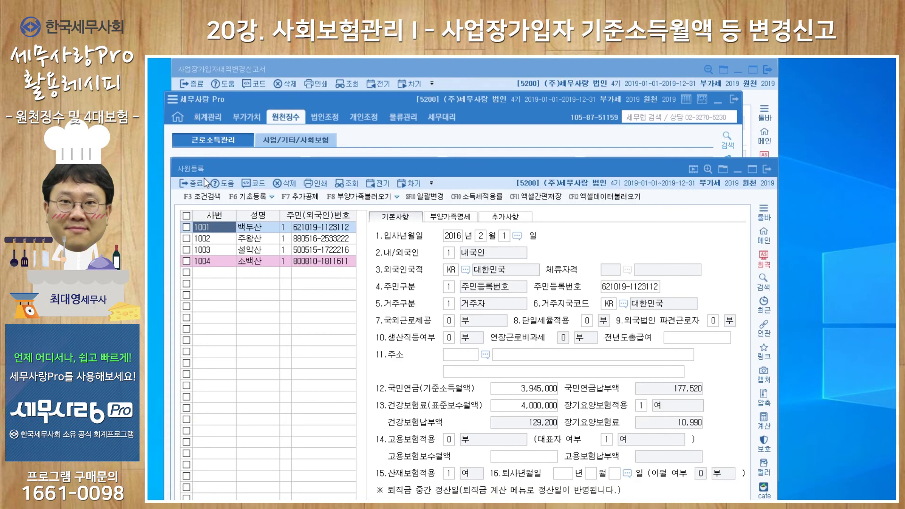
pyautogui.click(245, 259)
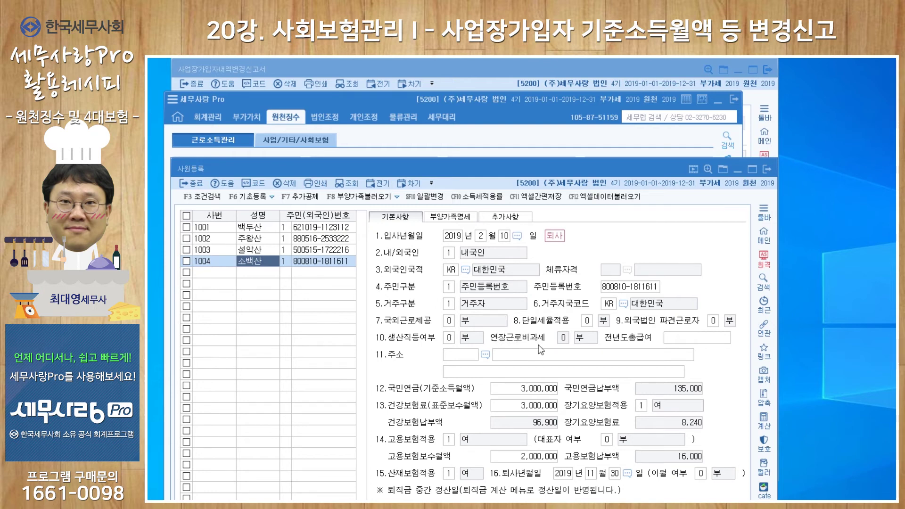
# - Check the employee's 건강보험 표준보수월액 and 국민연금 기준소득월액, close the registration and return to the 사업장가입자내역변경신고서
pyautogui.click(527, 407)
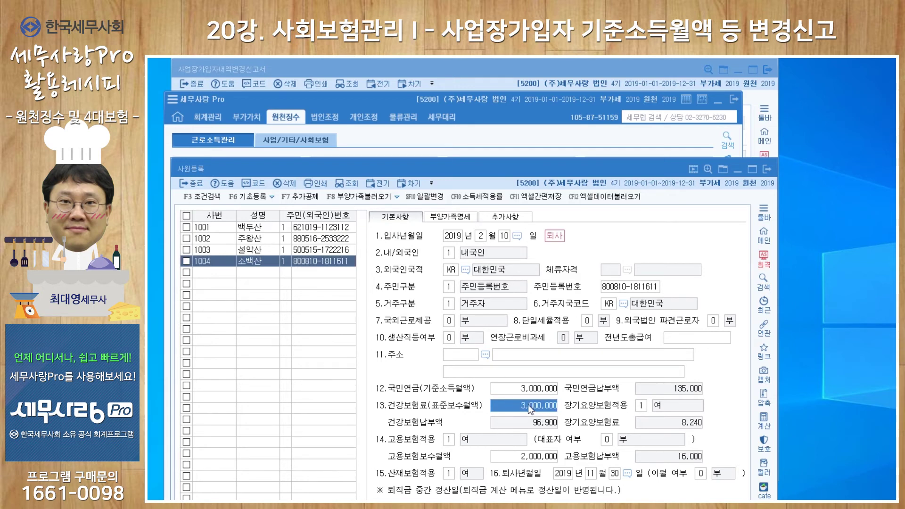
pyautogui.click(511, 386)
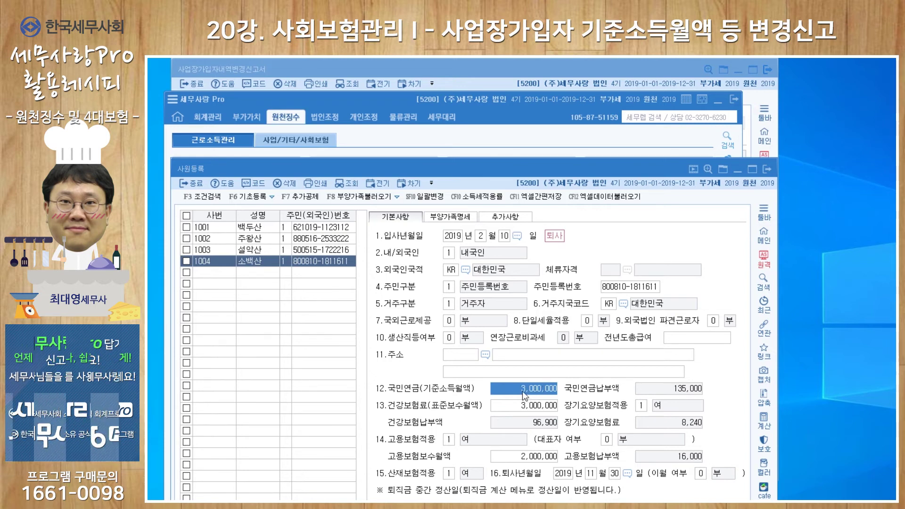
pyautogui.click(767, 169)
pyautogui.click(460, 69)
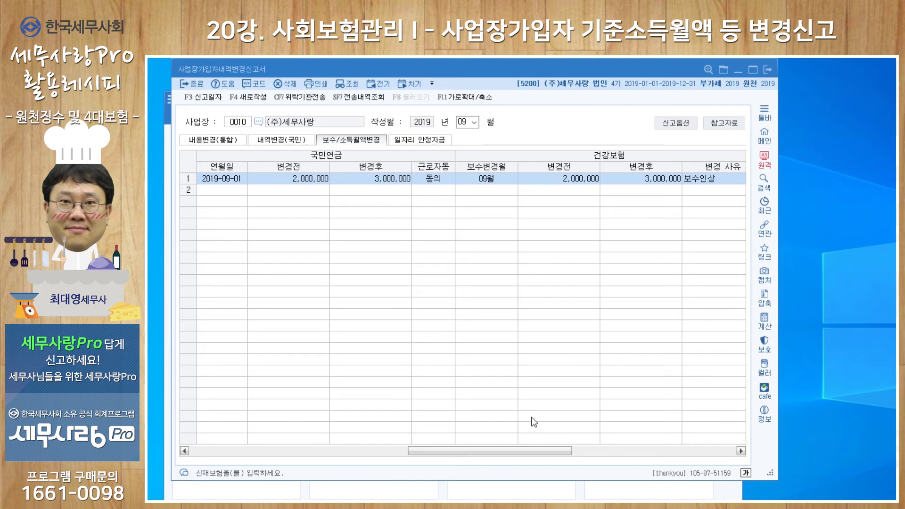
# - Examine the first row's 일자리안정자금신청 choices, the 일자리 안정자금 form and the row's 건강보험 and 고용/산재보험 columns
pyautogui.moveTo(529, 454); pyautogui.dragTo(693, 380)
pyautogui.click(619, 177)
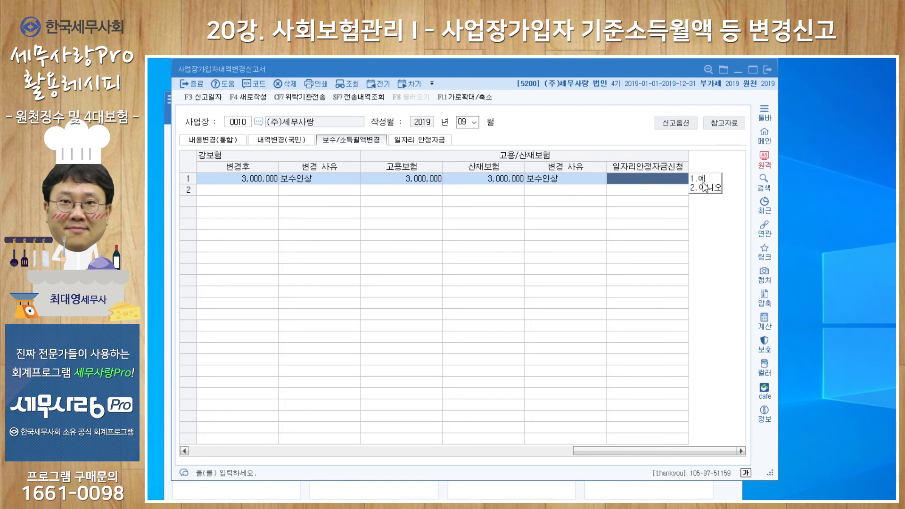
pyautogui.click(417, 140)
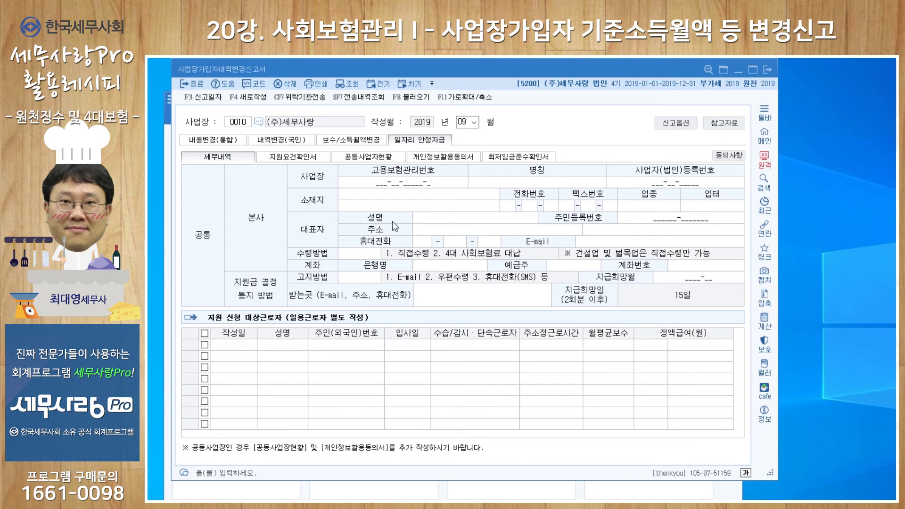
pyautogui.click(213, 140)
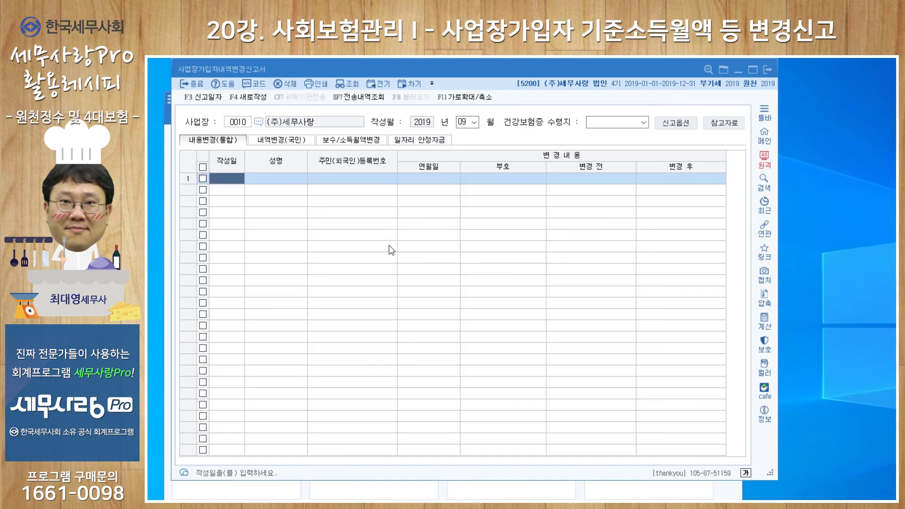
pyautogui.click(378, 143)
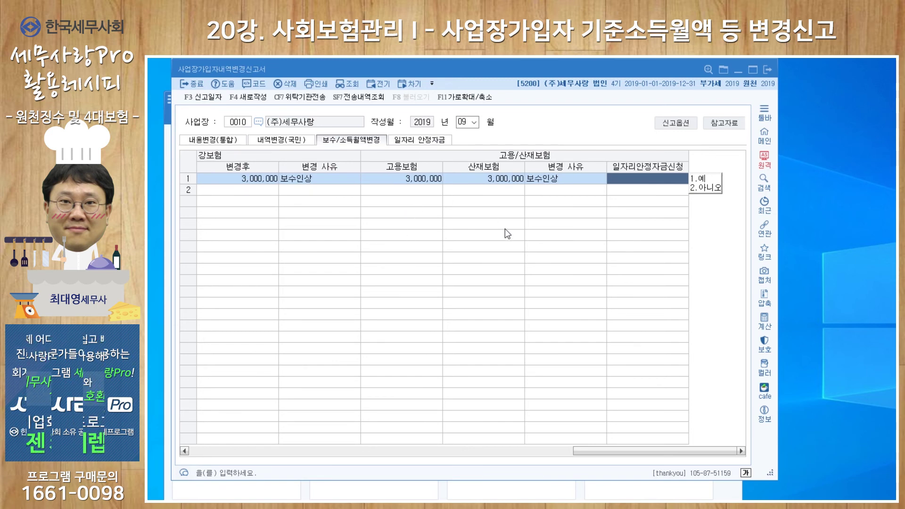
pyautogui.moveTo(585, 446); pyautogui.dragTo(559, 448)
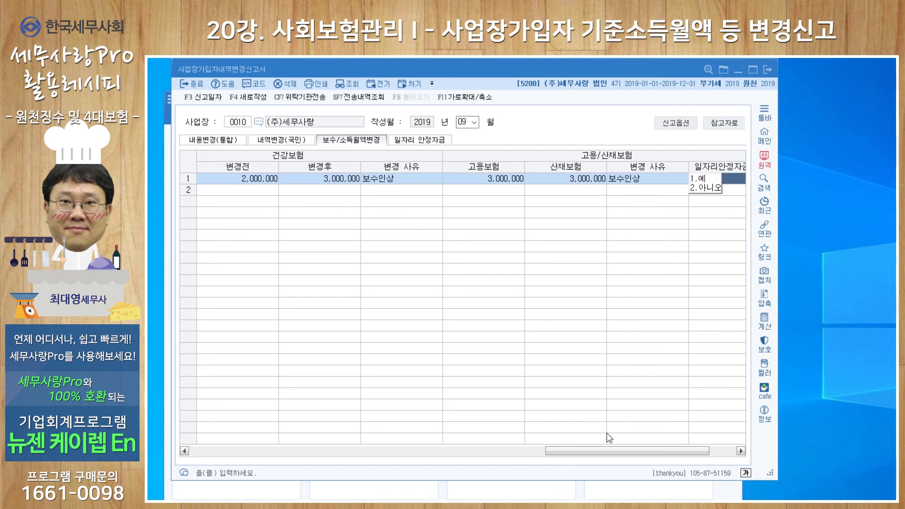
pyautogui.moveTo(615, 453); pyautogui.dragTo(642, 453)
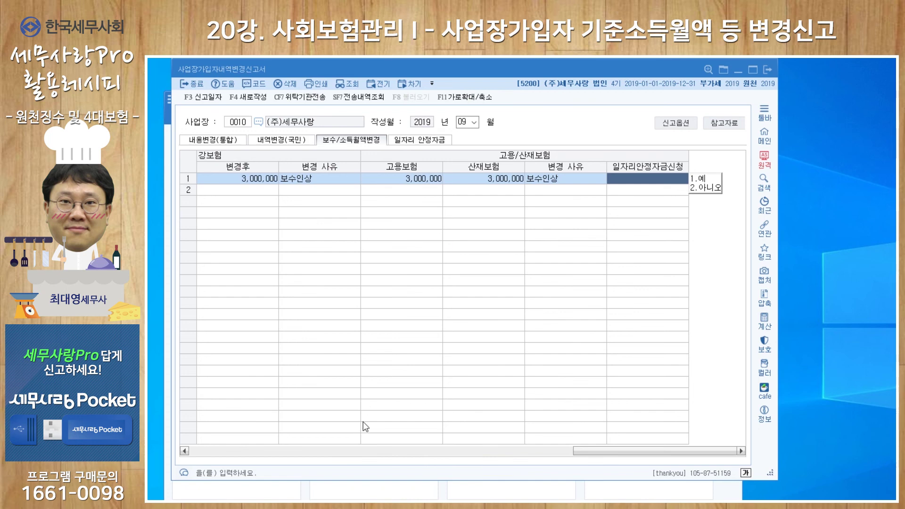
# - Open the 일자리안정자금근로자변경신고서 and load workplace 10, (주)세무사랑, for October 2019
pyautogui.click(394, 495)
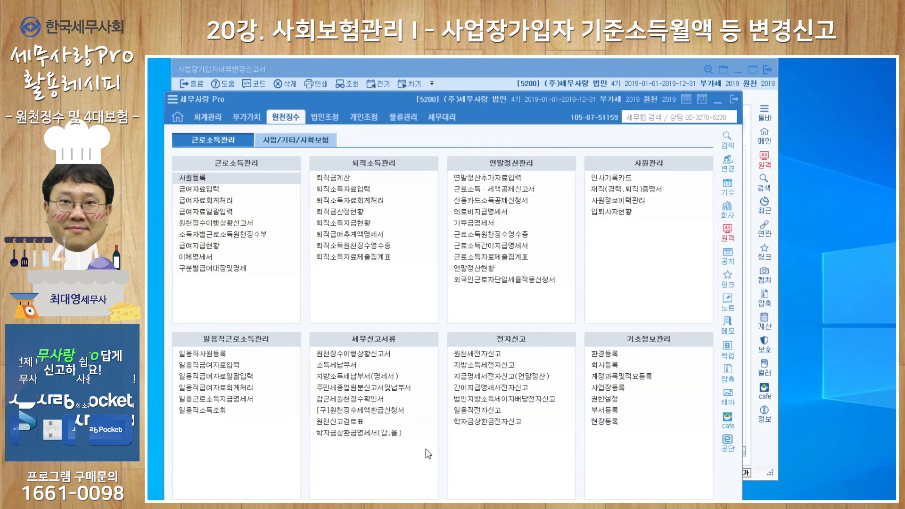
pyautogui.click(295, 141)
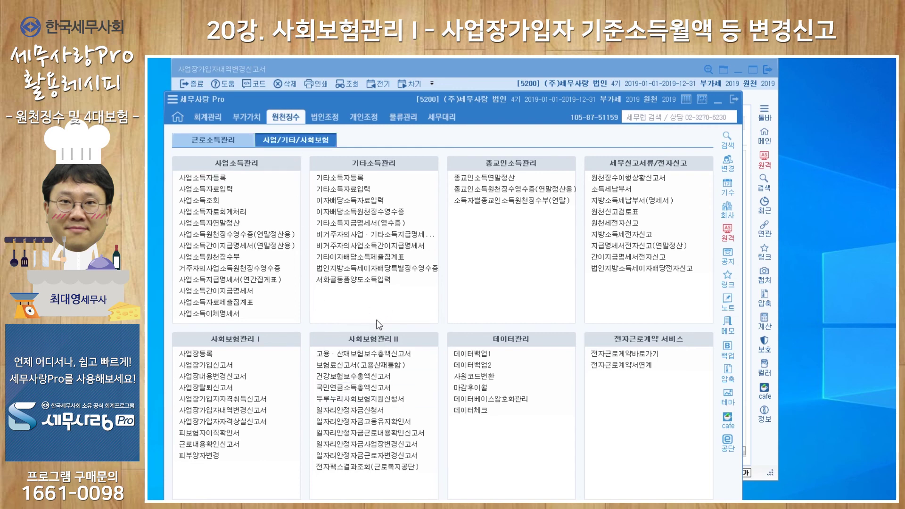
pyautogui.click(393, 456)
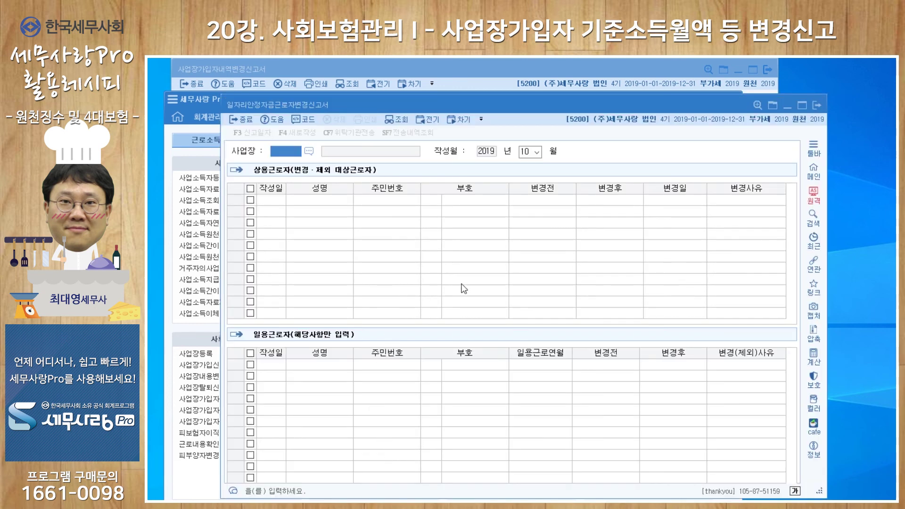
pyautogui.press('F2')
pyautogui.press('Return')
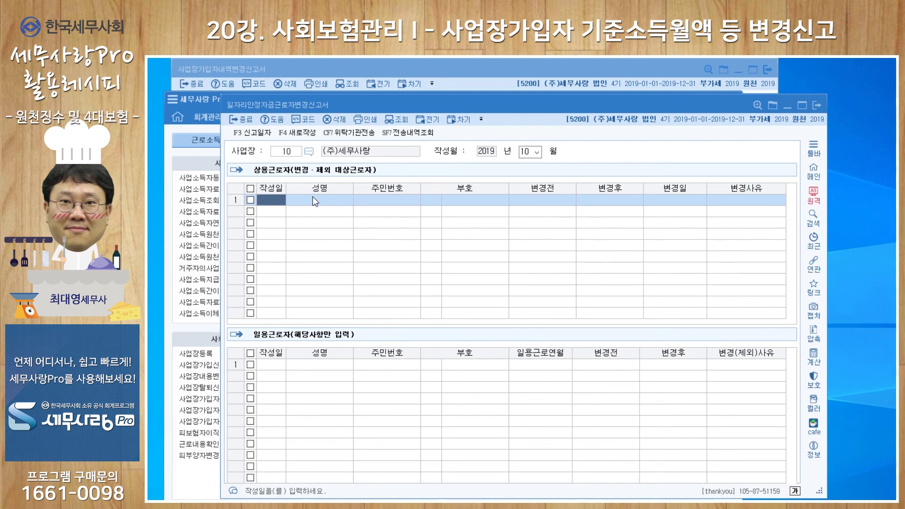
# - Add a 상용근로자 row with 작성일 10 and the last employee from the employee code list
pyautogui.write('10')
pyautogui.press('Return')
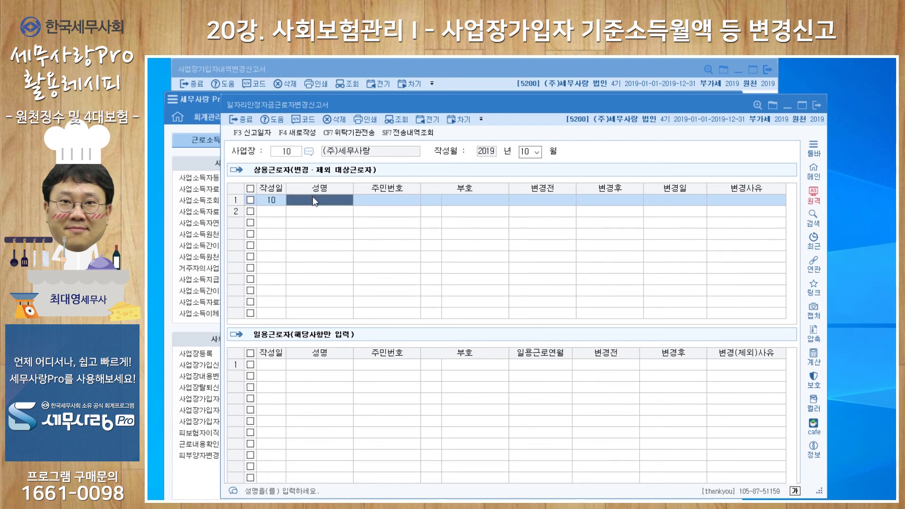
pyautogui.press('F2')
pyautogui.press('Down')
pyautogui.press('Down')
pyautogui.press('Down')
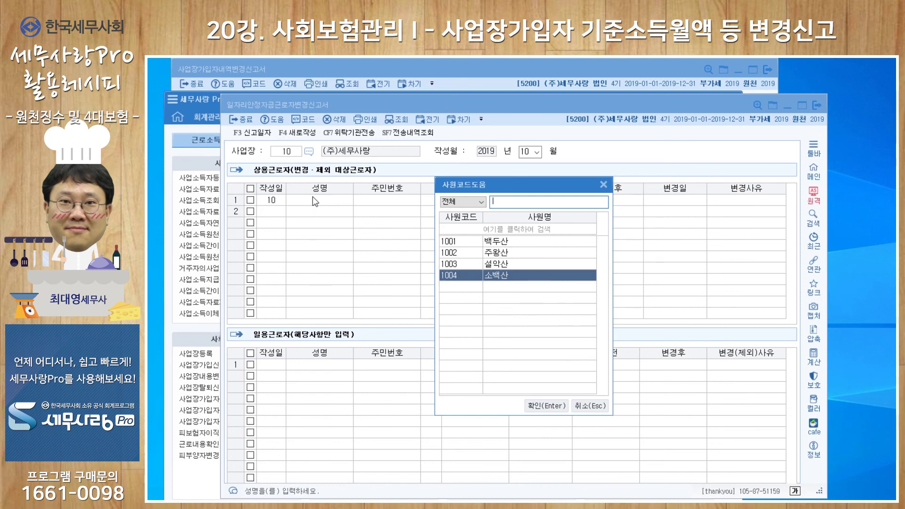
pyautogui.press('Return')
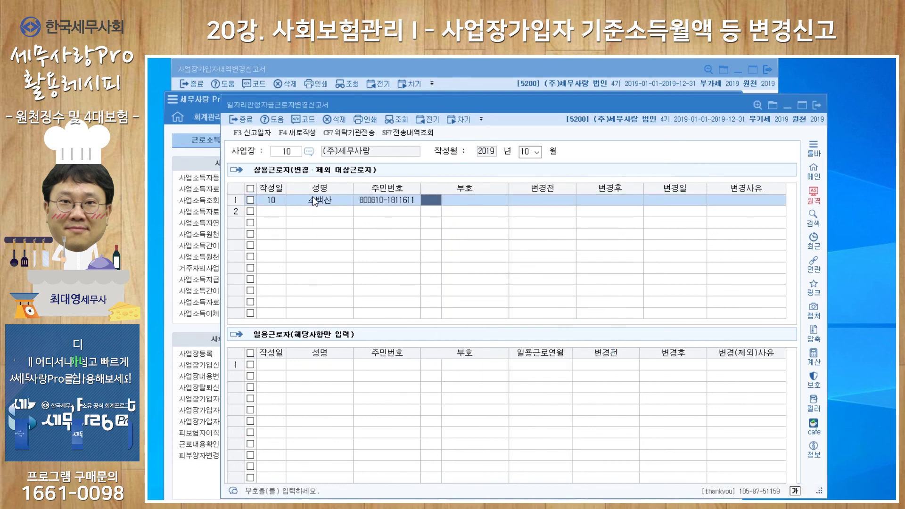
# - Look through all available 부호 change codes for the employee's row and close the list without choosing one
pyautogui.press('F2')
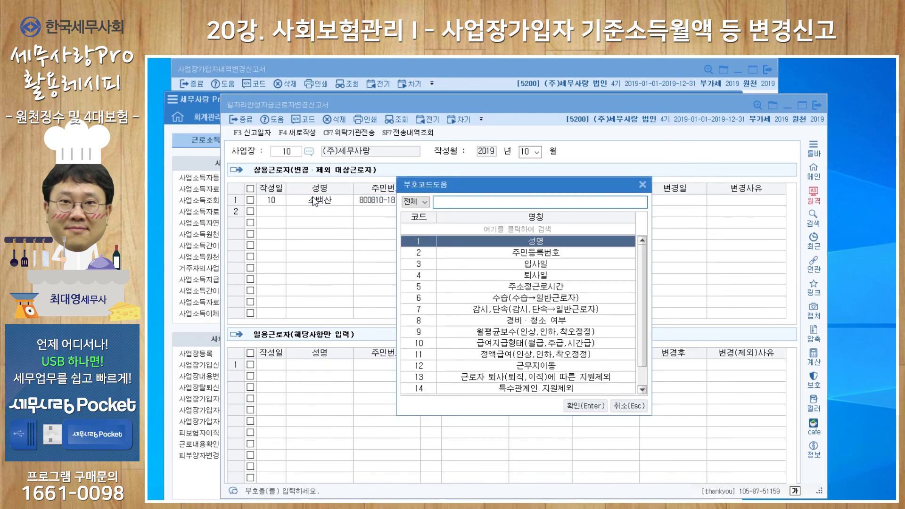
pyautogui.scroll(-1, 518, 280)
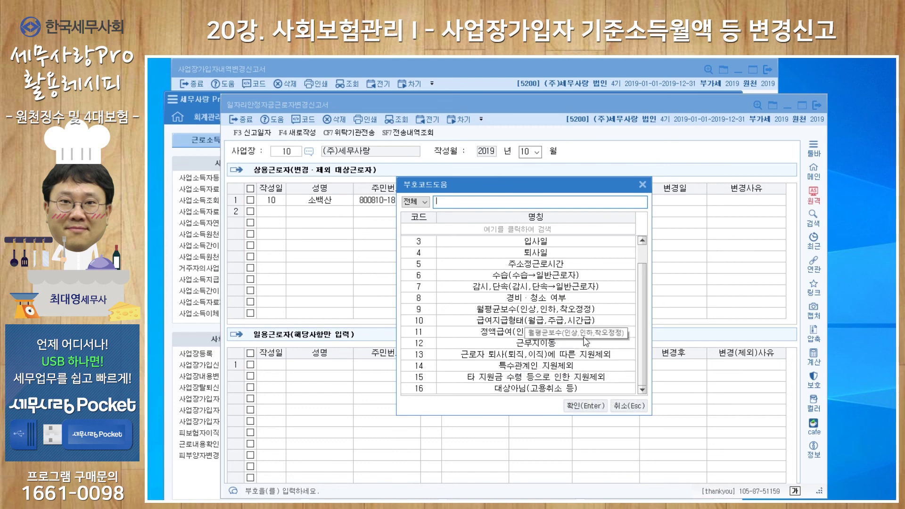
pyautogui.click(642, 184)
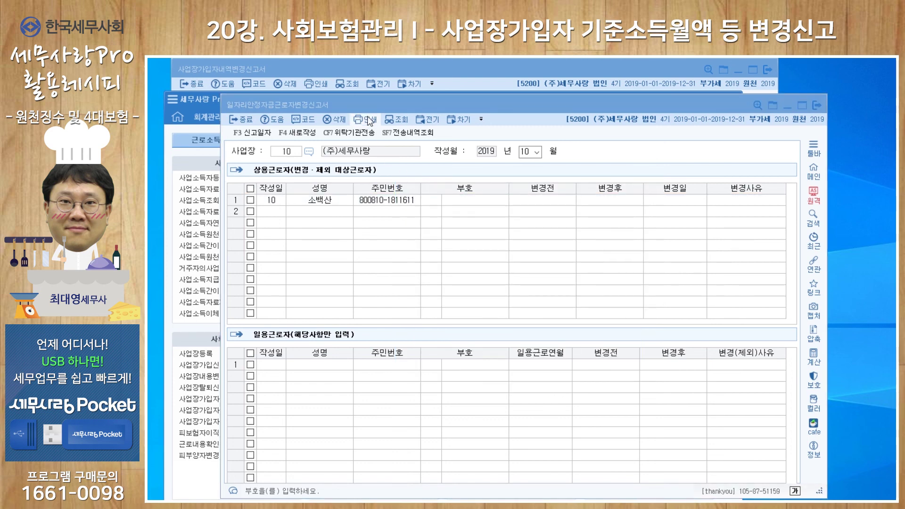
# - Preview the printed 일자리안정자금 상용근로자 변경/지원제외 신고서, including its code and filing instructions, and close the preview
pyautogui.click(369, 120)
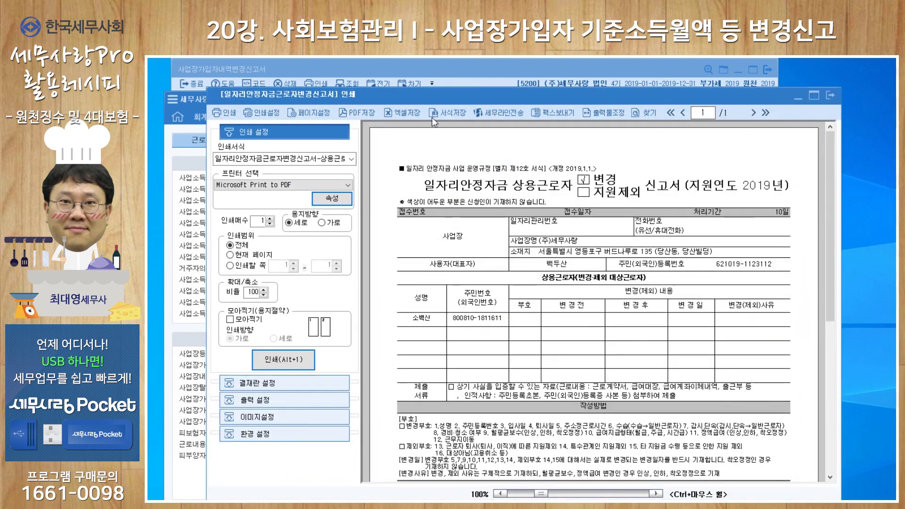
pyautogui.moveTo(399, 96); pyautogui.dragTo(359, 66)
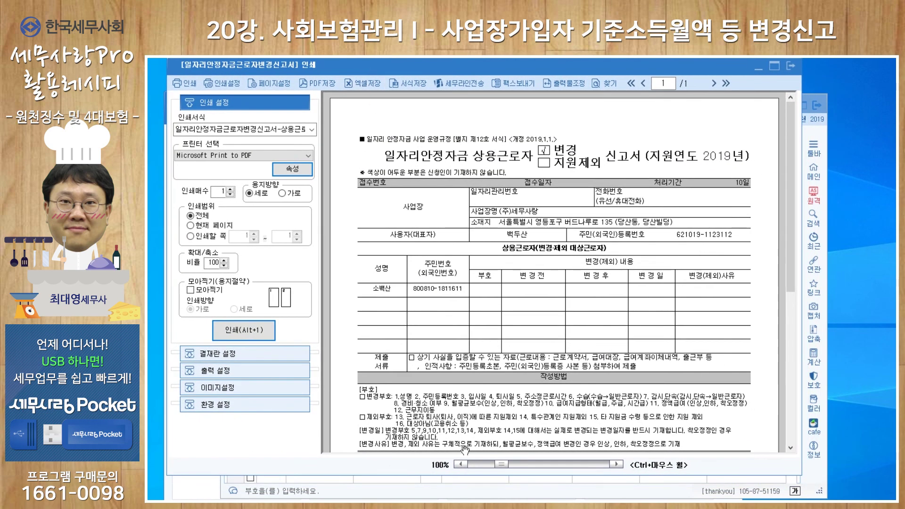
pyautogui.moveTo(466, 476); pyautogui.dragTo(466, 508)
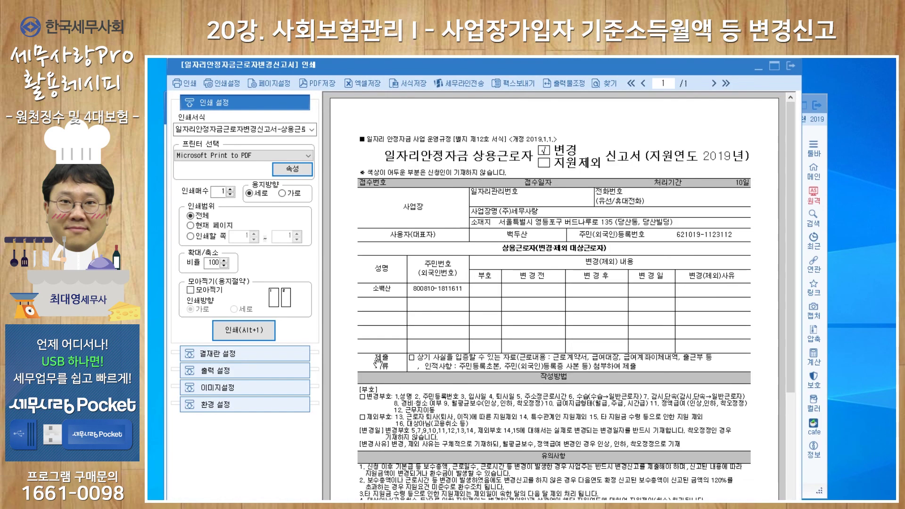
pyautogui.click(543, 150)
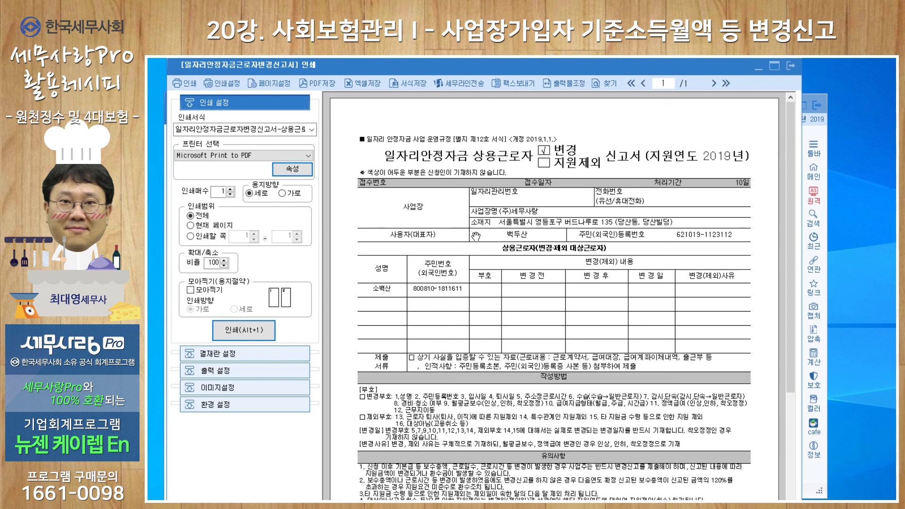
pyautogui.click(791, 66)
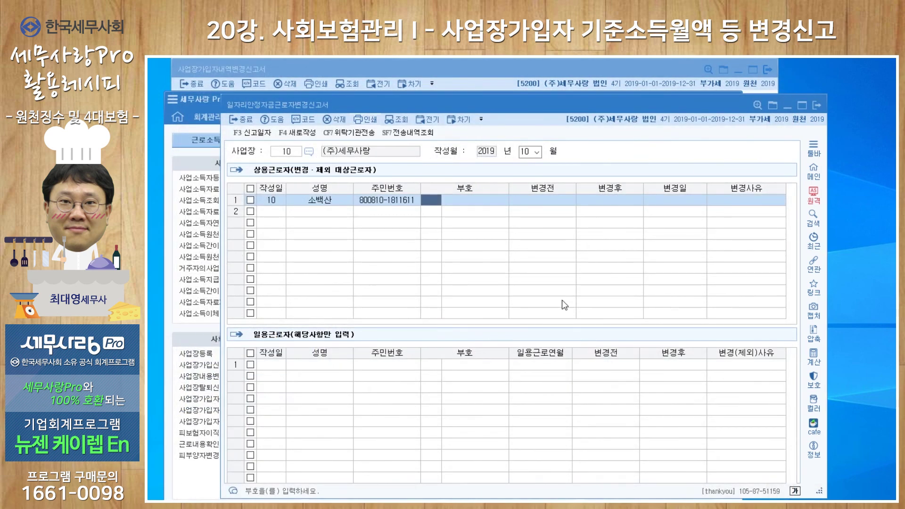